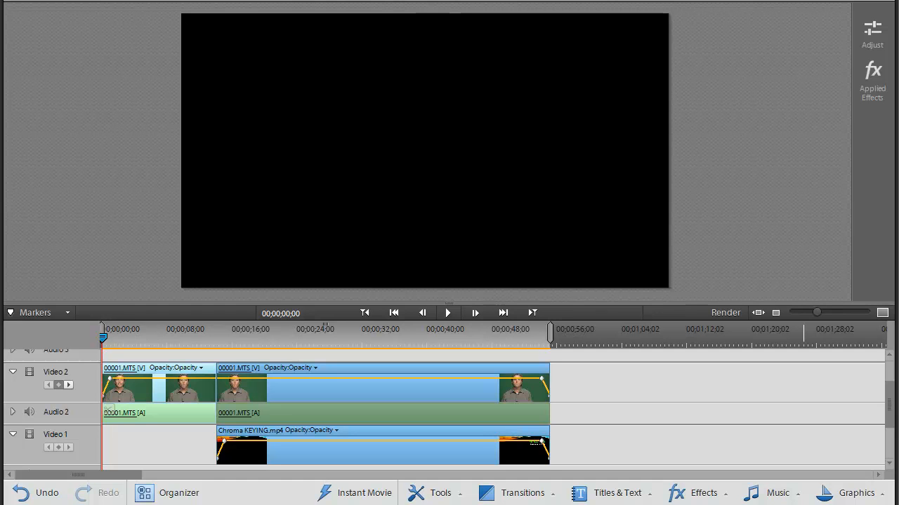
# Play the finished green-screen example on the timeline from 00;00;00;00.
pyautogui.click(453, 315)
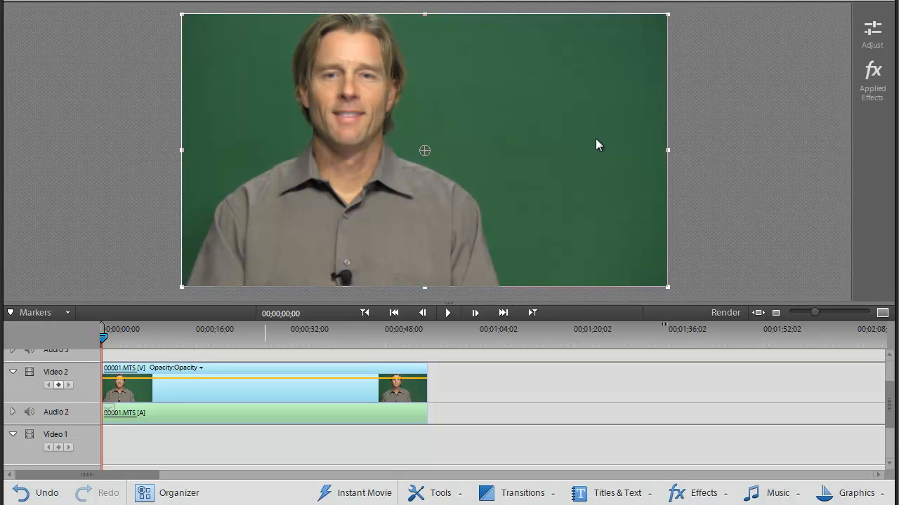
# Add Chroma KEYING.mp4 from the project assets to the Video 1 track, beneath the green-screen presenter clip.
pyautogui.click(106, 4)
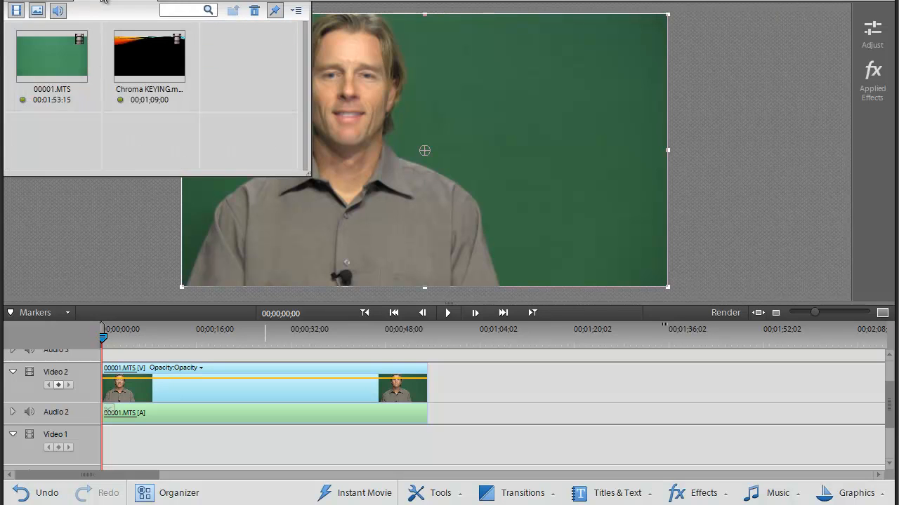
pyautogui.moveTo(141, 61)
pyautogui.mouseDown()
pyautogui.moveTo(183, 203)
pyautogui.moveTo(203, 442)
pyautogui.moveTo(173, 453)
pyautogui.mouseUp()
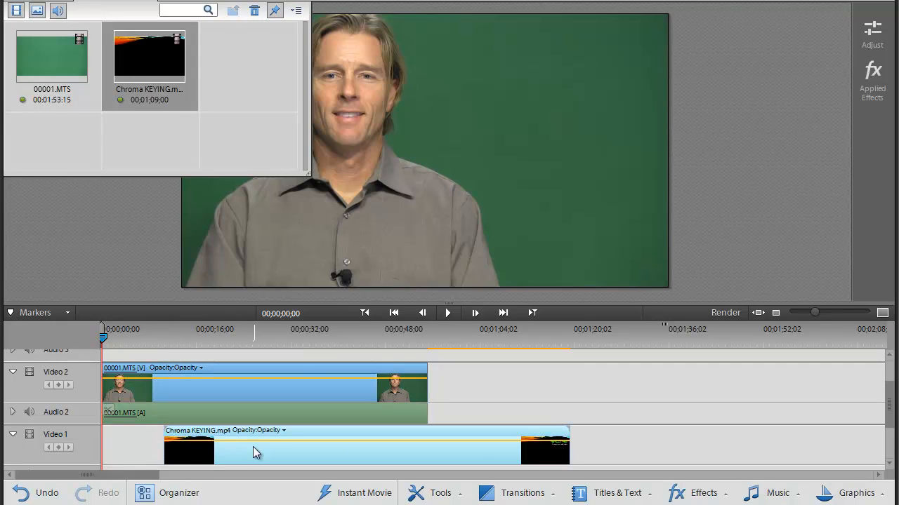
pyautogui.click(126, 1)
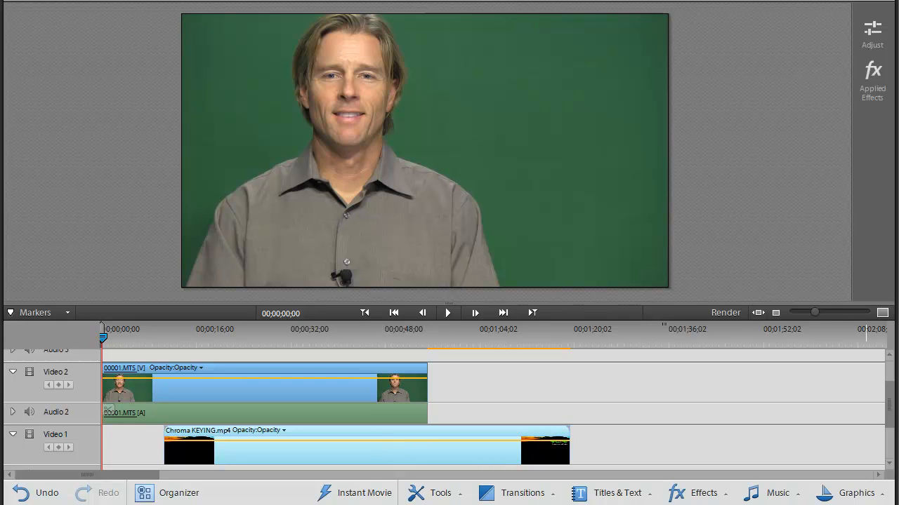
# Switch to the Chroma KEYING.pptx presentation in PowerPoint and widen its window to fill most of the screen.
pyautogui.moveTo(898, 64); pyautogui.dragTo(477, 18)
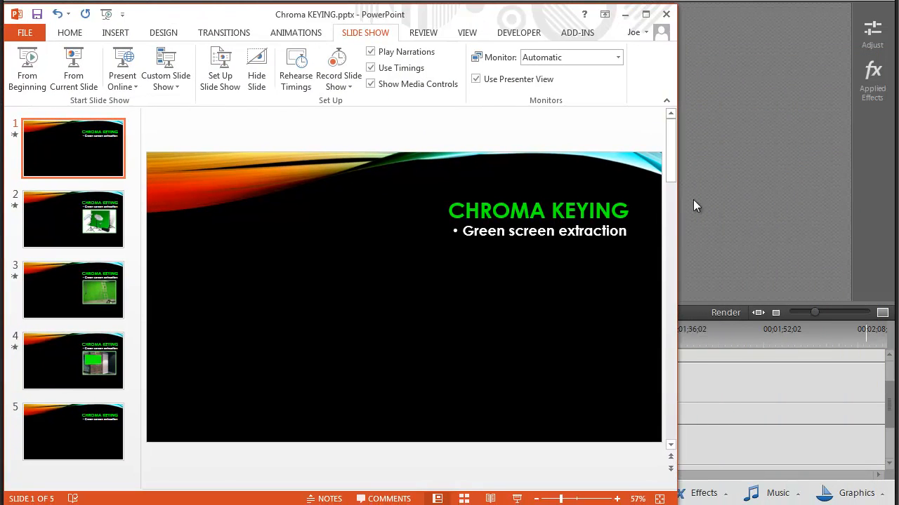
pyautogui.moveTo(677, 504); pyautogui.dragTo(887, 504)
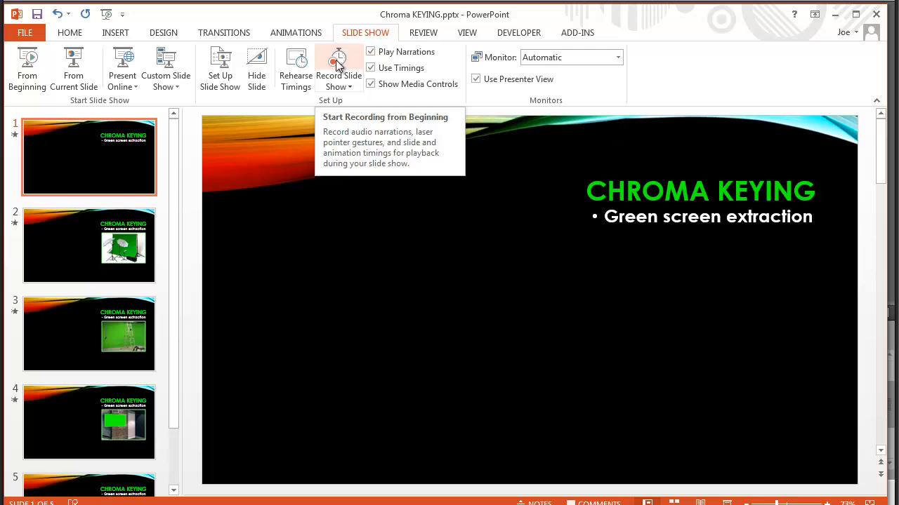
pyautogui.moveTo(542, 23); pyautogui.dragTo(546, 425)
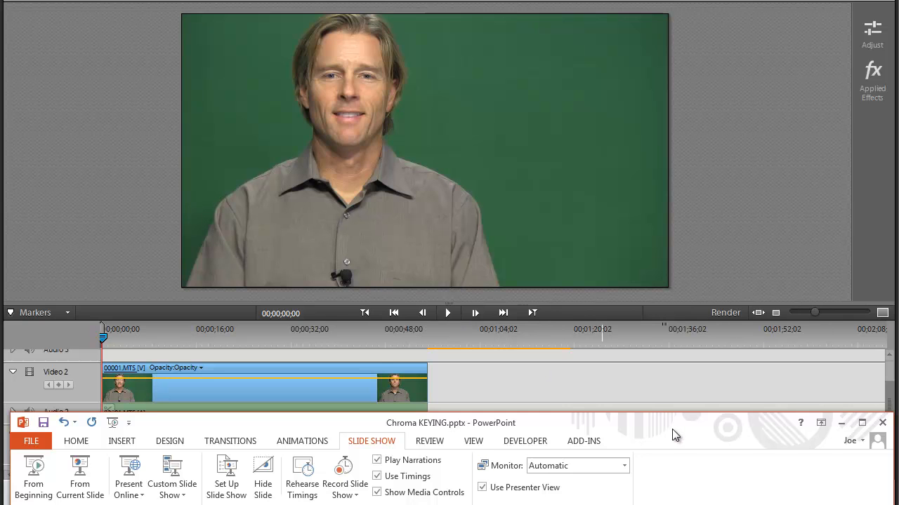
pyautogui.moveTo(672, 429); pyautogui.dragTo(658, 326)
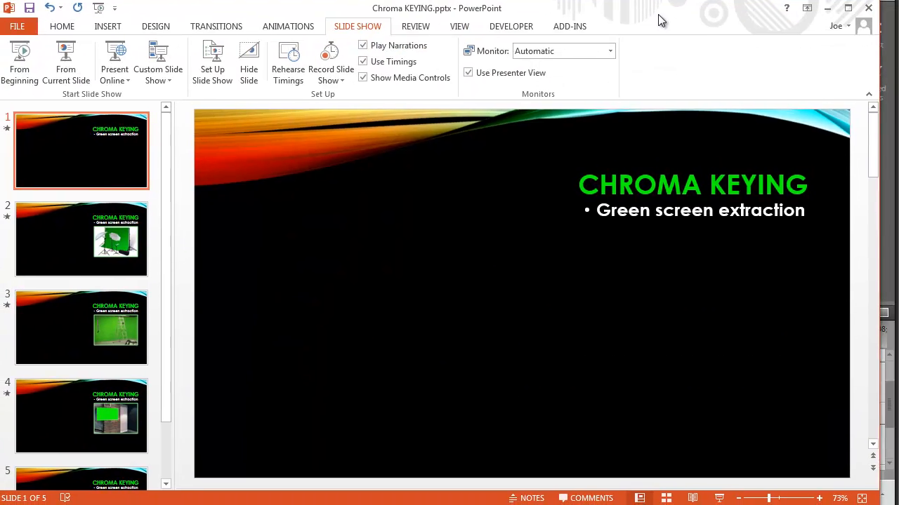
# Review slides 2 to 4 of the chroma keying presentation.
pyautogui.click(138, 238)
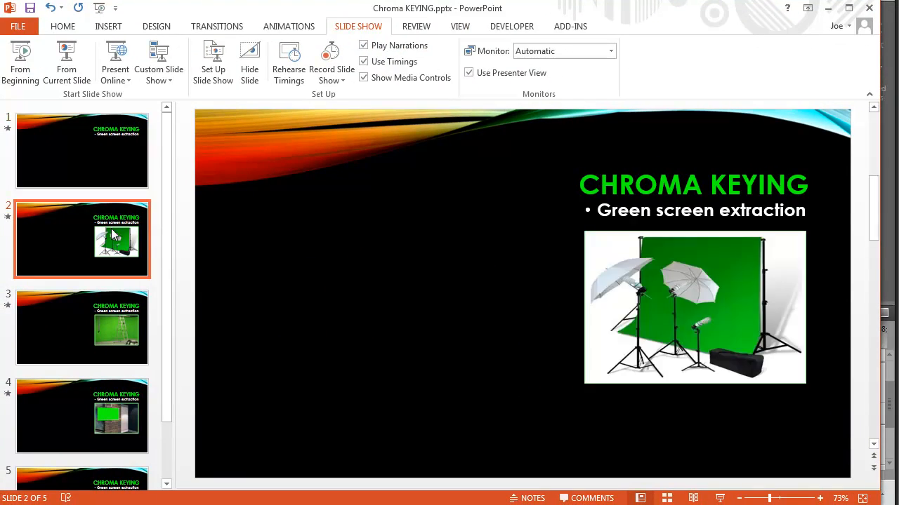
pyautogui.click(100, 361)
pyautogui.click(99, 405)
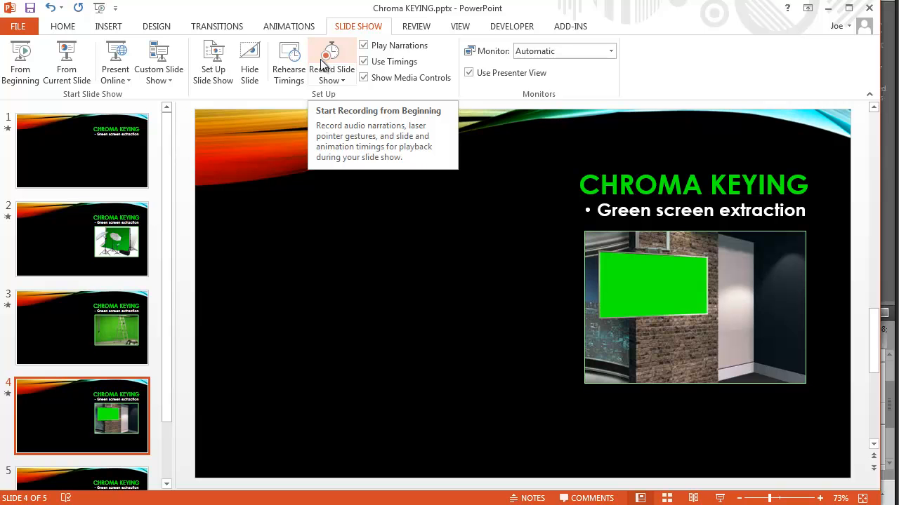
# Open Save As for the presentation in the Greenscreen folder and show the available file types.
pyautogui.click(15, 28)
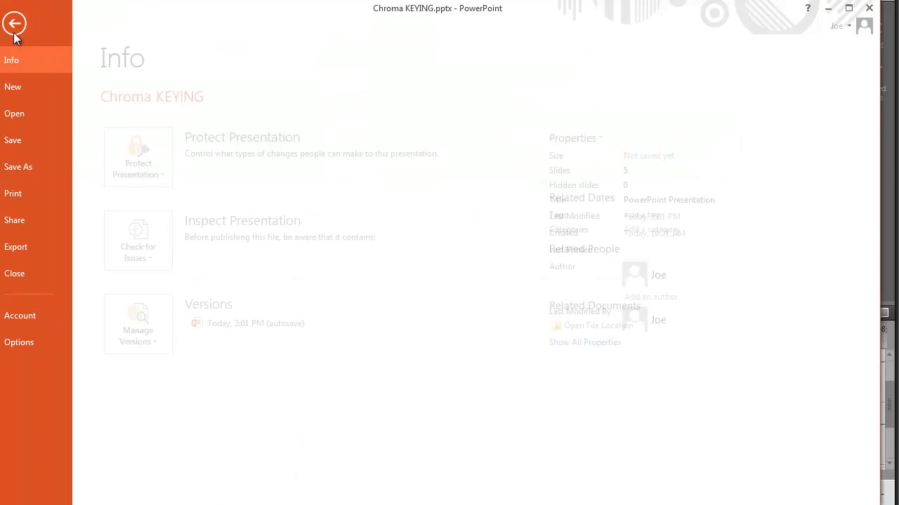
pyautogui.click(34, 171)
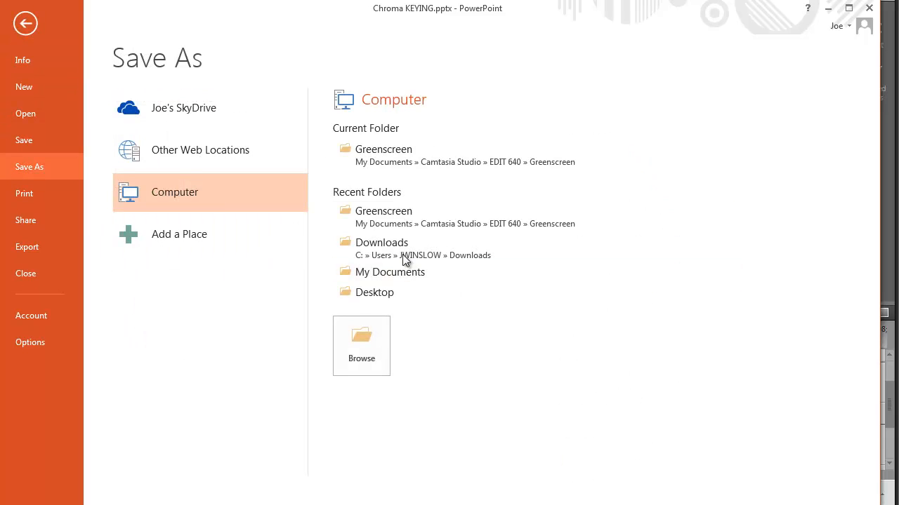
pyautogui.click(370, 157)
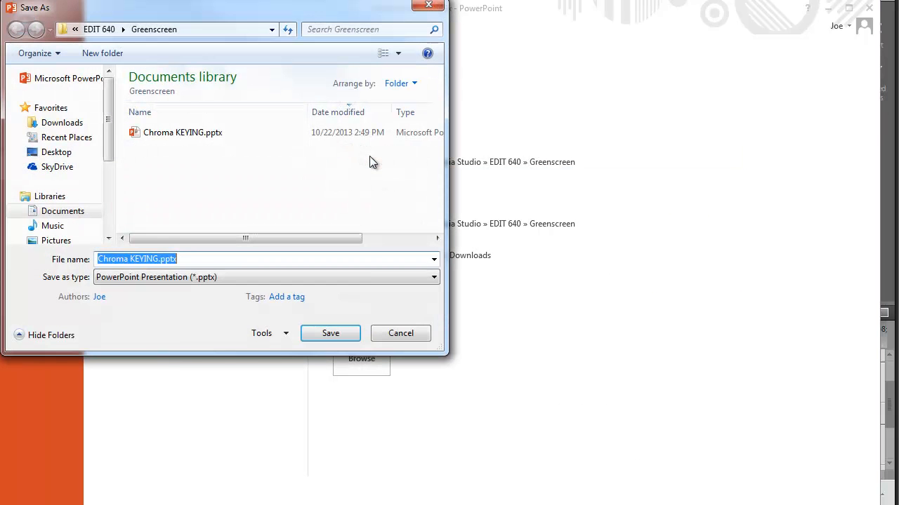
pyautogui.click(416, 277)
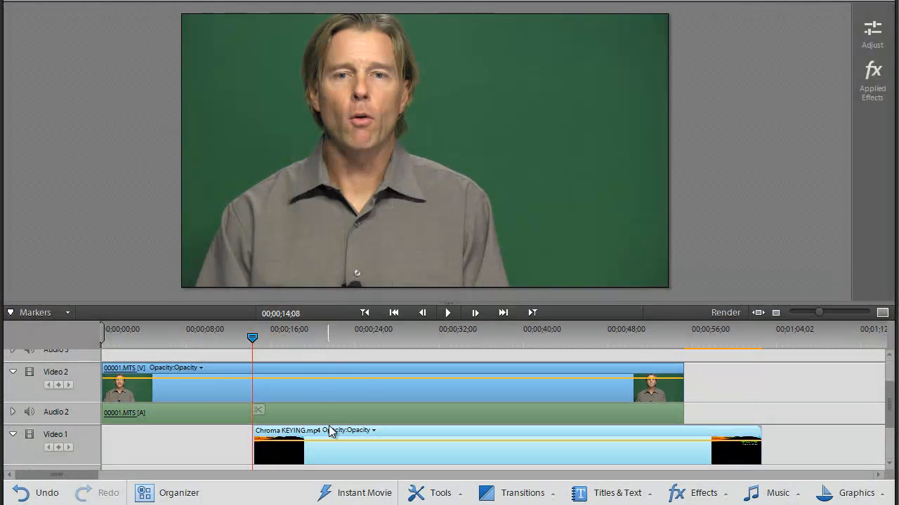
# Set the playhead to 00;00;14;10 and align the start of the Chroma KEYING.mp4 clip on Video 1 with it.
pyautogui.moveTo(251, 337); pyautogui.dragTo(252, 356)
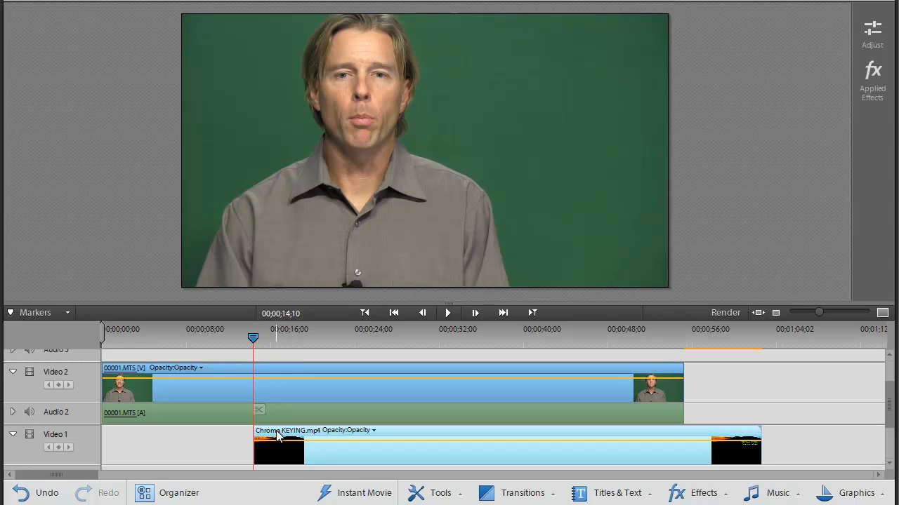
pyautogui.moveTo(281, 436); pyautogui.dragTo(293, 436)
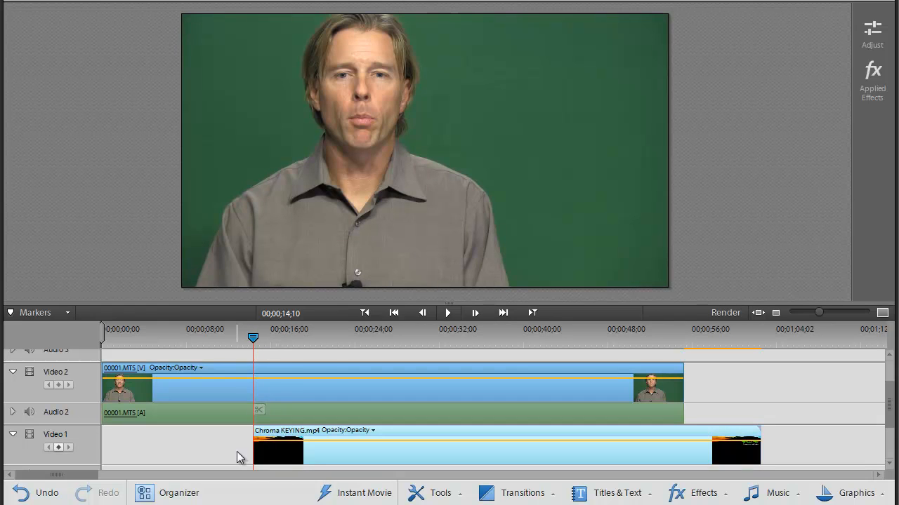
# Apply the Chroma Key effect from the Keying category to the 00001.MTS presenter clip on Video 2.
pyautogui.moveTo(252, 336); pyautogui.dragTo(273, 337)
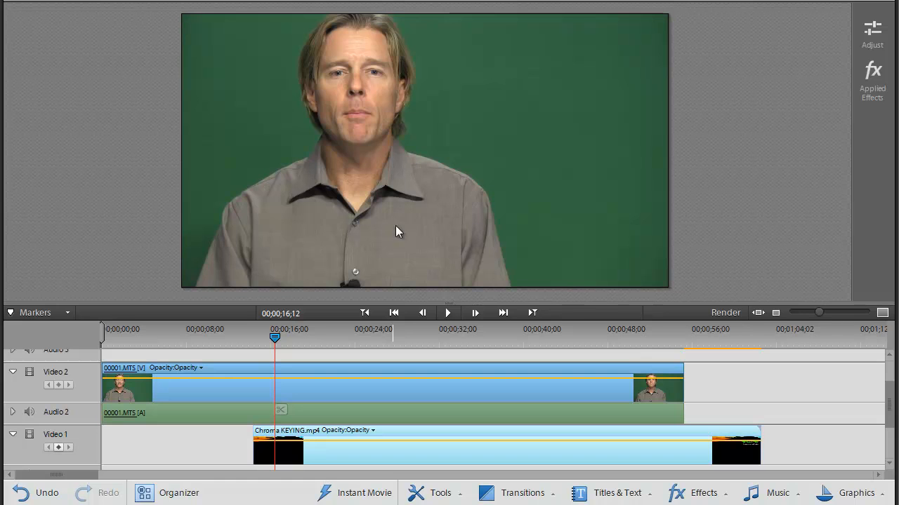
pyautogui.click(370, 393)
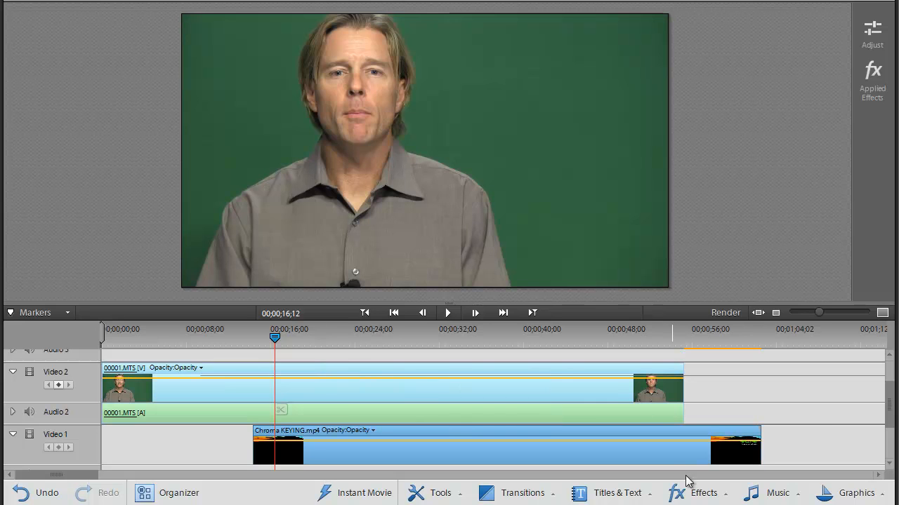
pyautogui.click(702, 492)
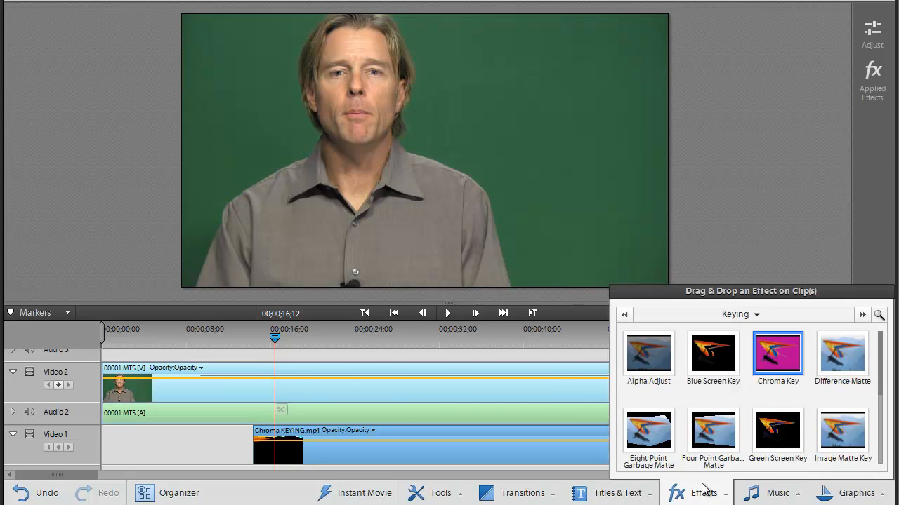
pyautogui.click(730, 314)
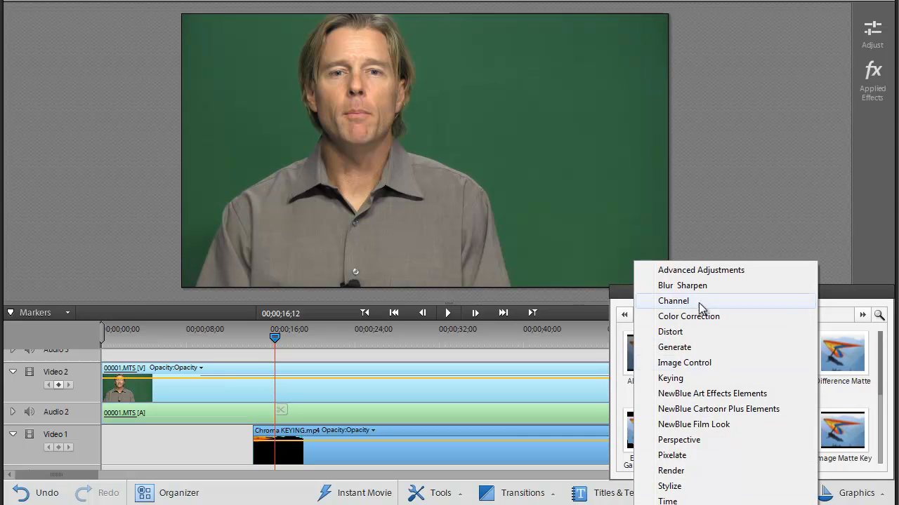
pyautogui.click(670, 378)
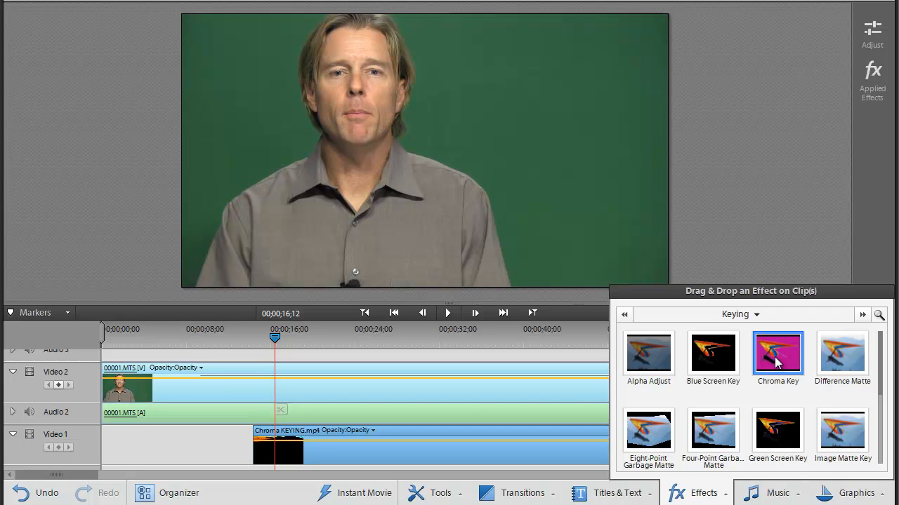
pyautogui.moveTo(777, 362); pyautogui.dragTo(463, 399)
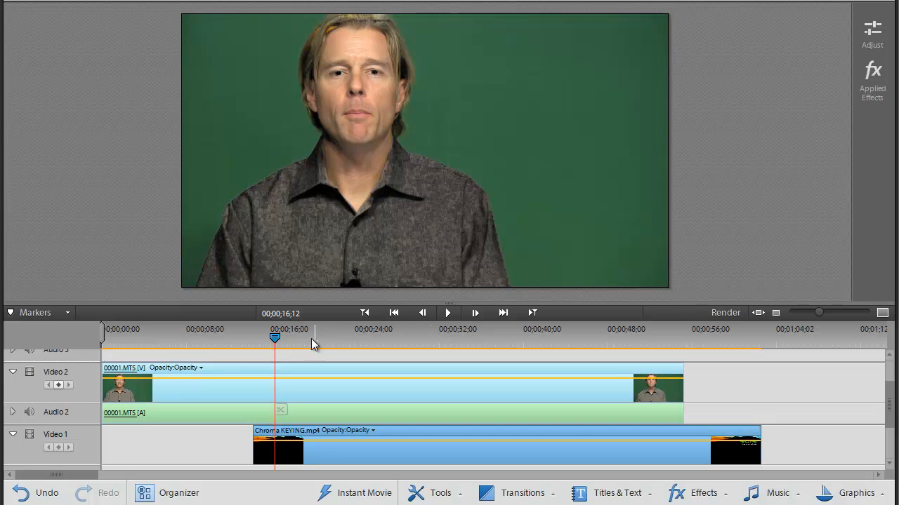
# At 00;00;23;14, sample the green backdrop as the key color of the presenter clip's second Chroma Key effect.
pyautogui.moveTo(274, 338); pyautogui.dragTo(349, 338)
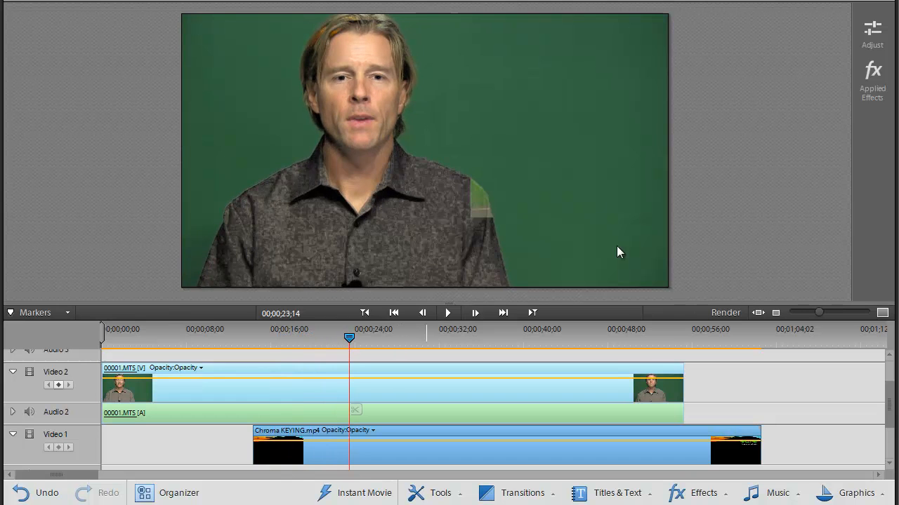
pyautogui.click(874, 74)
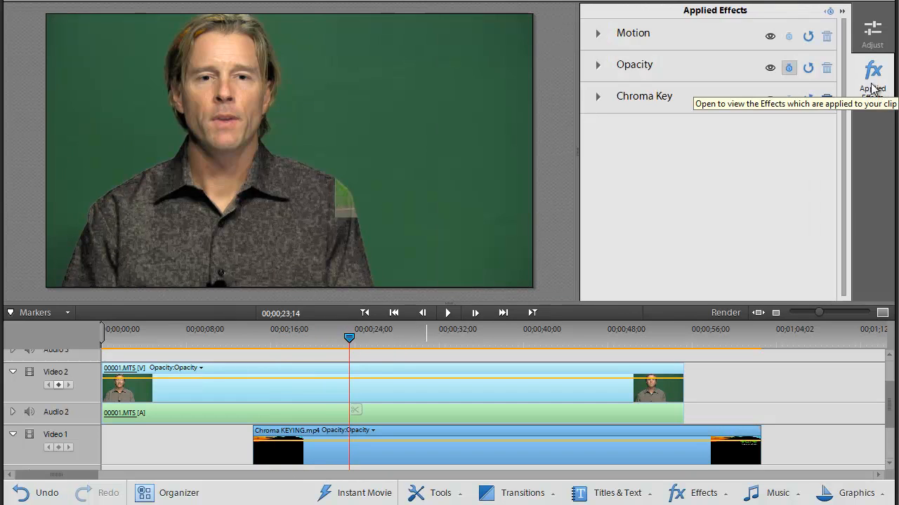
pyautogui.click(598, 99)
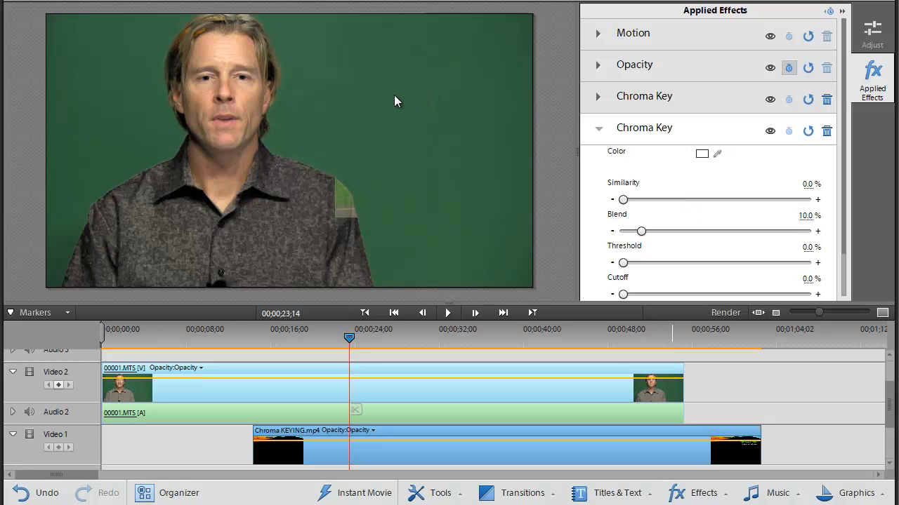
pyautogui.click(717, 154)
pyautogui.click(381, 105)
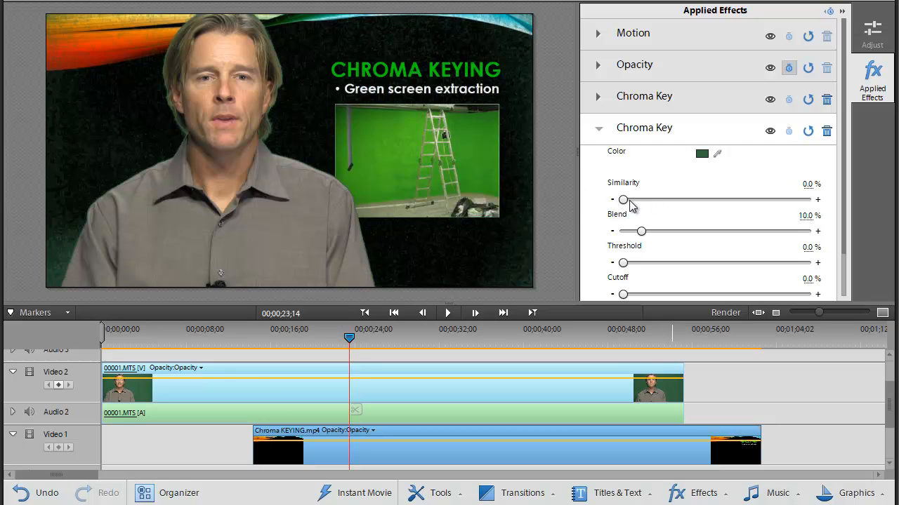
# Set the second Chroma Key effect's Similarity to 7.1% and Blend to 17.1%.
pyautogui.moveTo(624, 200); pyautogui.dragTo(640, 201)
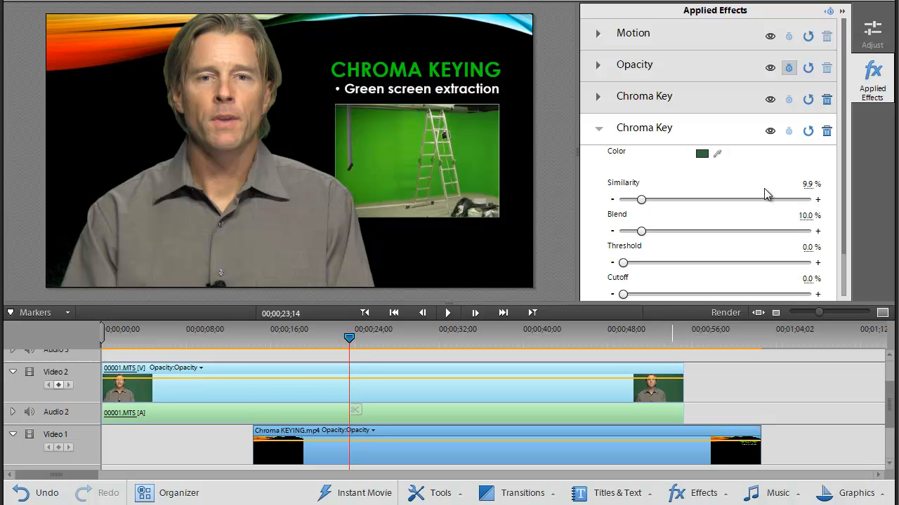
pyautogui.moveTo(811, 190); pyautogui.dragTo(789, 192)
pyautogui.moveTo(641, 231); pyautogui.dragTo(656, 241)
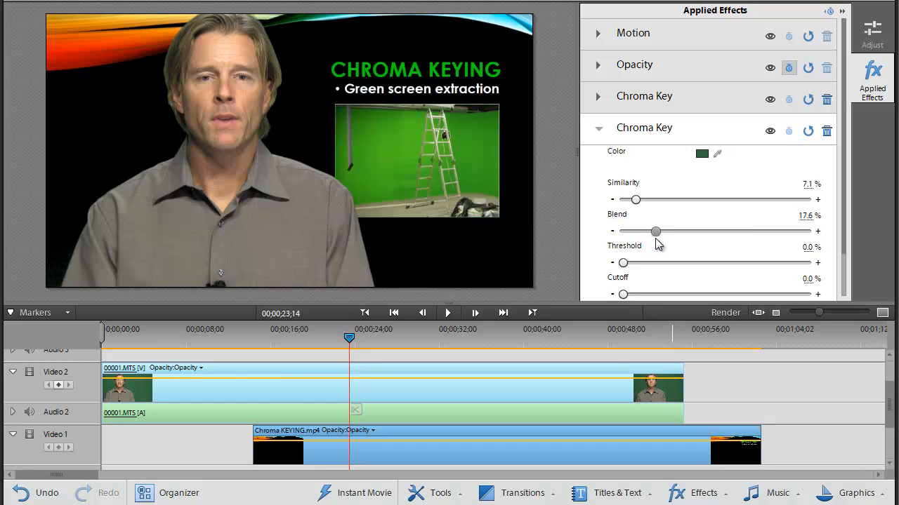
pyautogui.moveTo(808, 218); pyautogui.dragTo(805, 220)
# Play a few seconds of the keyed composite and compare the applied effects of the Video 1 and Video 2 clips.
pyautogui.click(448, 313)
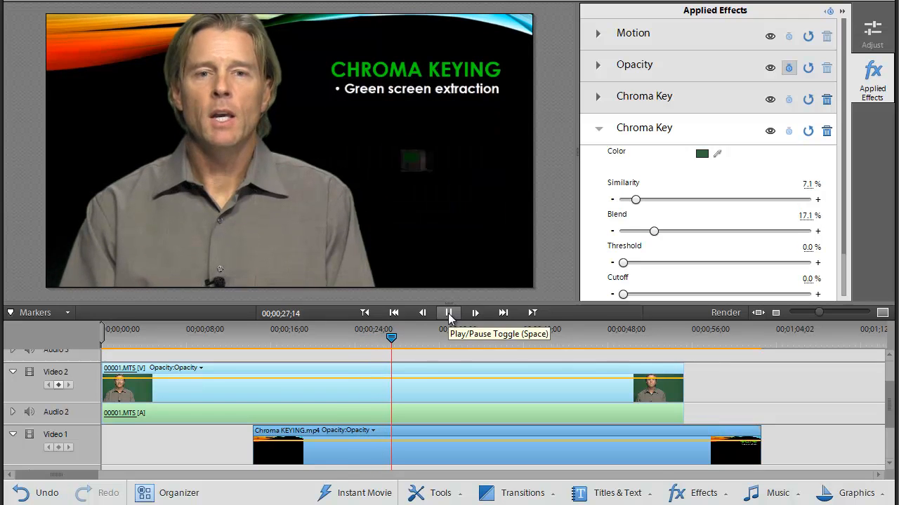
pyautogui.click(448, 314)
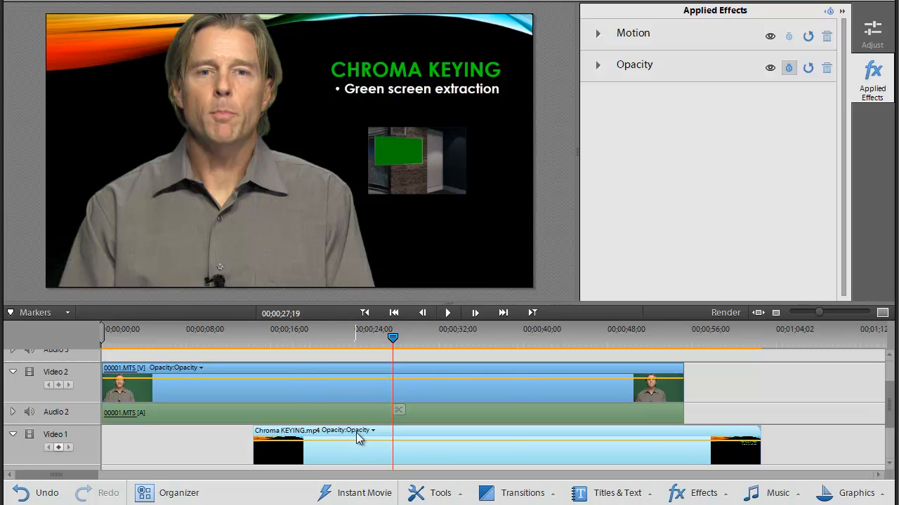
pyautogui.click(324, 384)
pyautogui.click(345, 443)
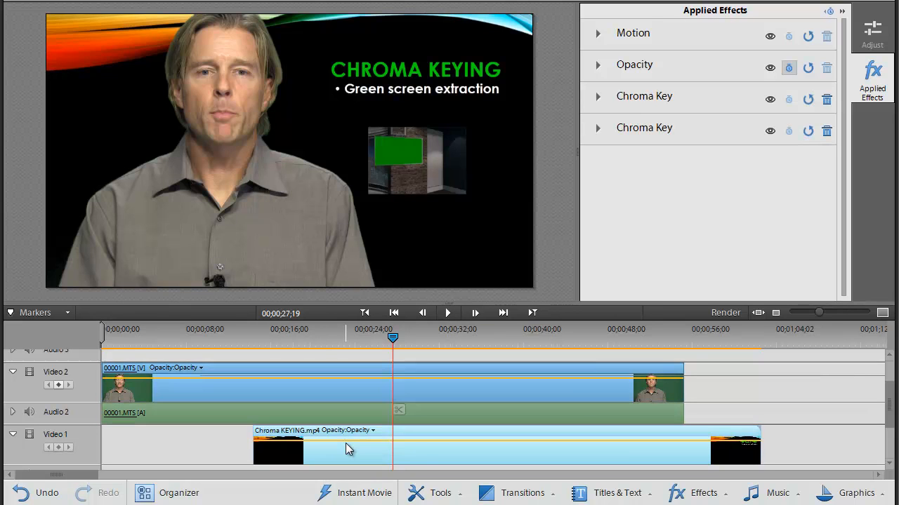
pyautogui.click(323, 388)
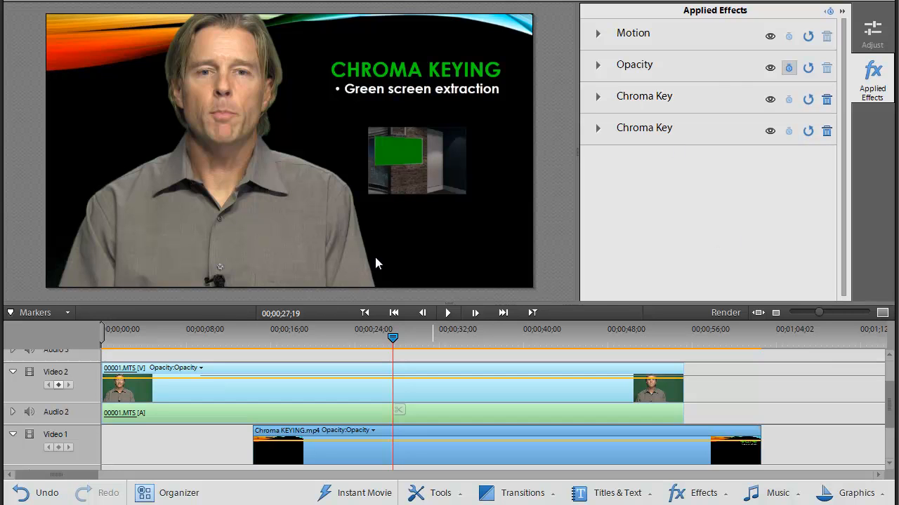
# Shift the presenter clip to the left in the preview frame, away from the slide title and picture.
pyautogui.click(288, 209)
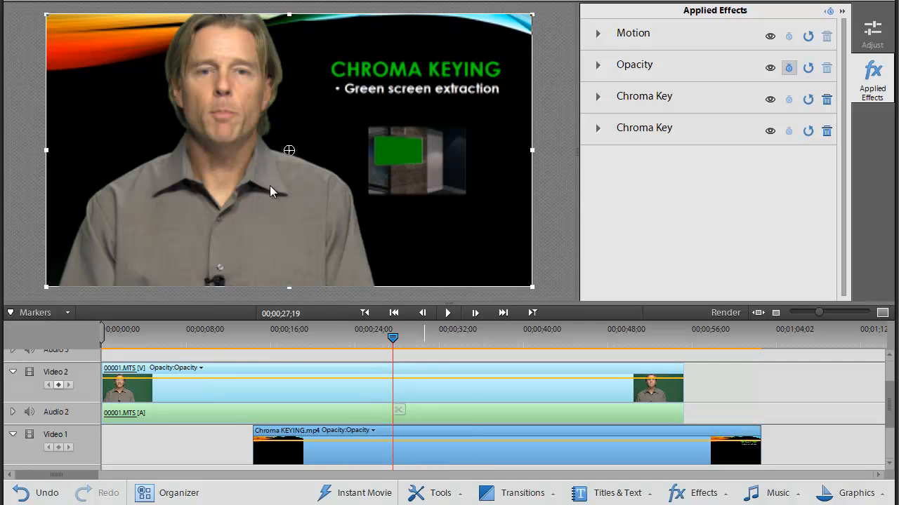
pyautogui.moveTo(260, 177); pyautogui.dragTo(221, 175)
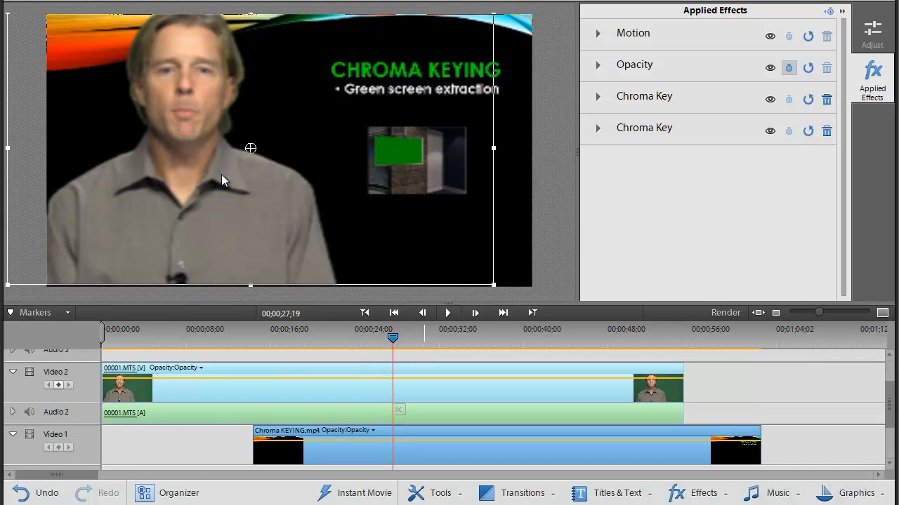
pyautogui.moveTo(221, 174); pyautogui.dragTo(222, 175)
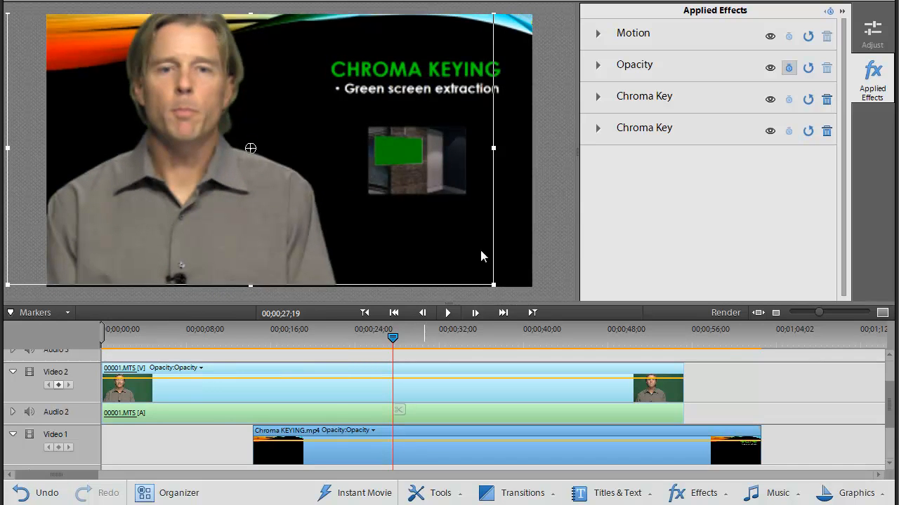
# Play the repositioned presenter composite in short stretches from 00;00;27;19 and check the presenter's placement beside the slide content.
pyautogui.click(450, 313)
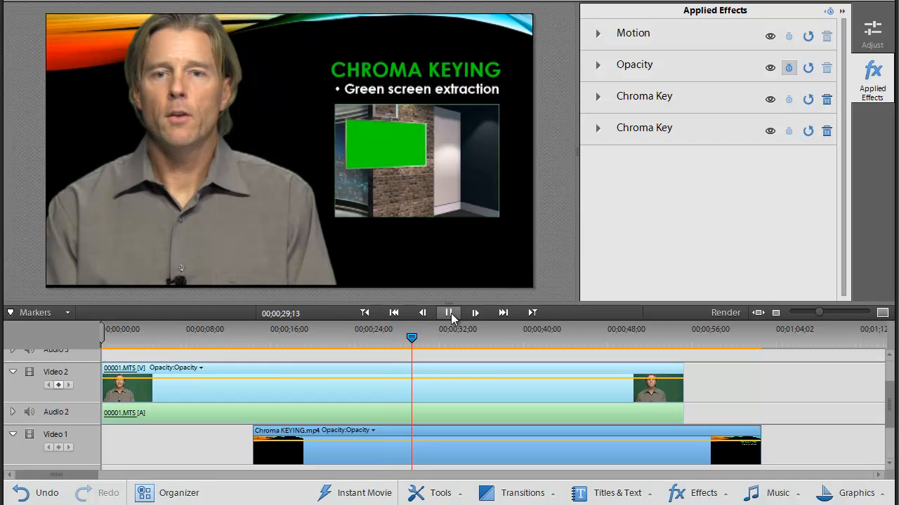
pyautogui.click(450, 313)
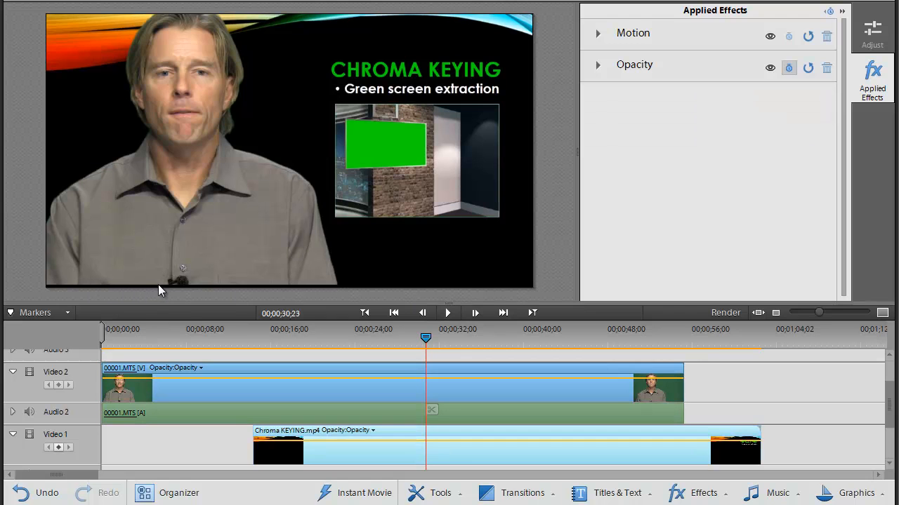
pyautogui.click(164, 227)
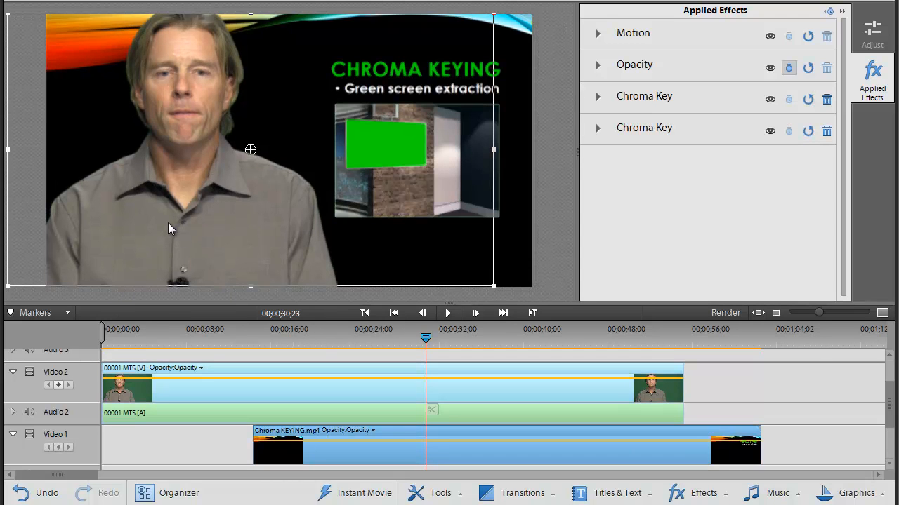
pyautogui.click(448, 314)
pyautogui.click(447, 313)
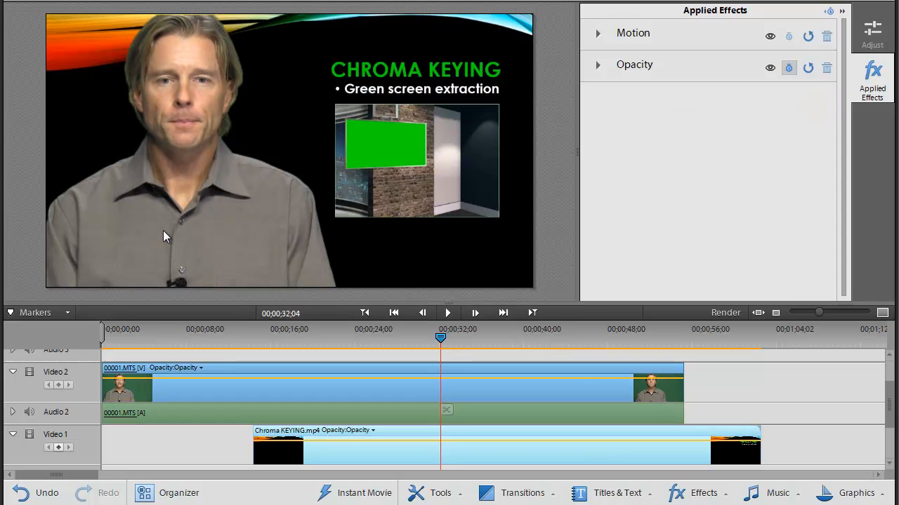
pyautogui.click(457, 370)
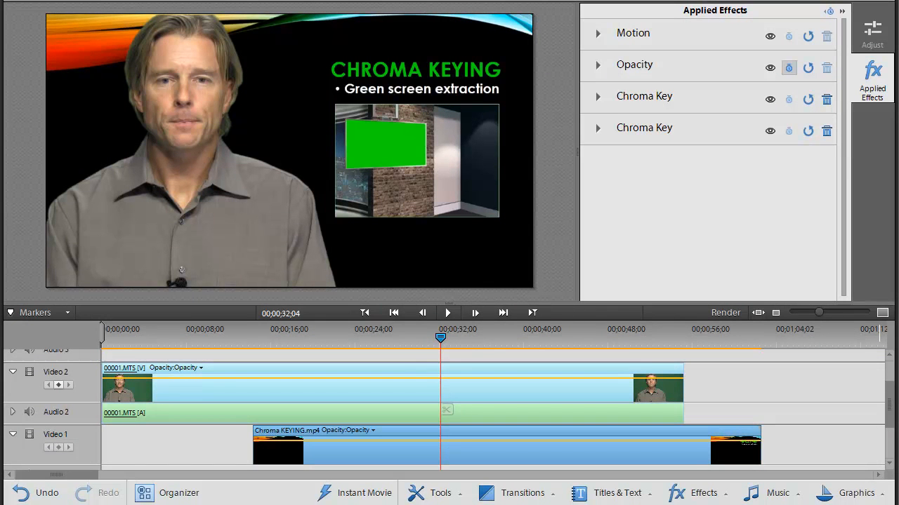
# Trim the end of the Chroma KEYING.mp4 clip to match the presenter clip's end, and apply Fade Out Video to it.
pyautogui.click(758, 447)
pyautogui.moveTo(758, 431); pyautogui.dragTo(686, 431)
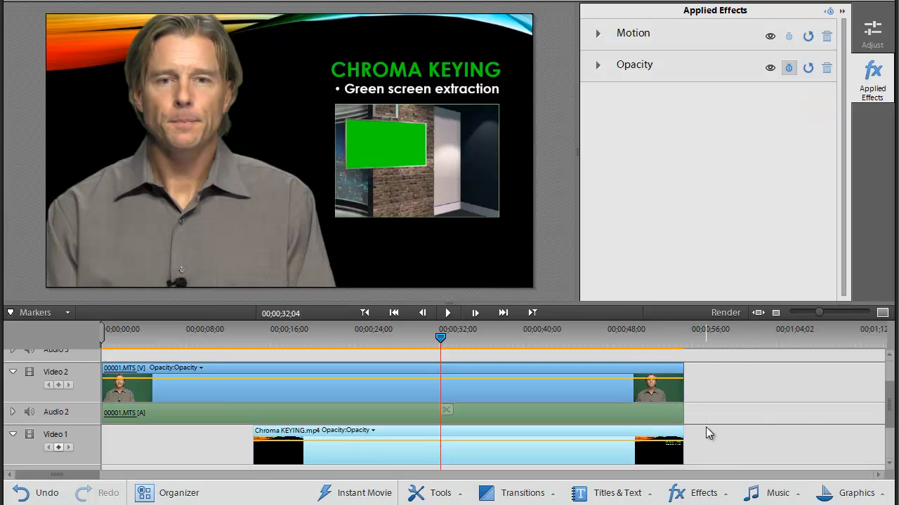
pyautogui.rightClick(674, 445)
pyautogui.moveTo(734, 316)
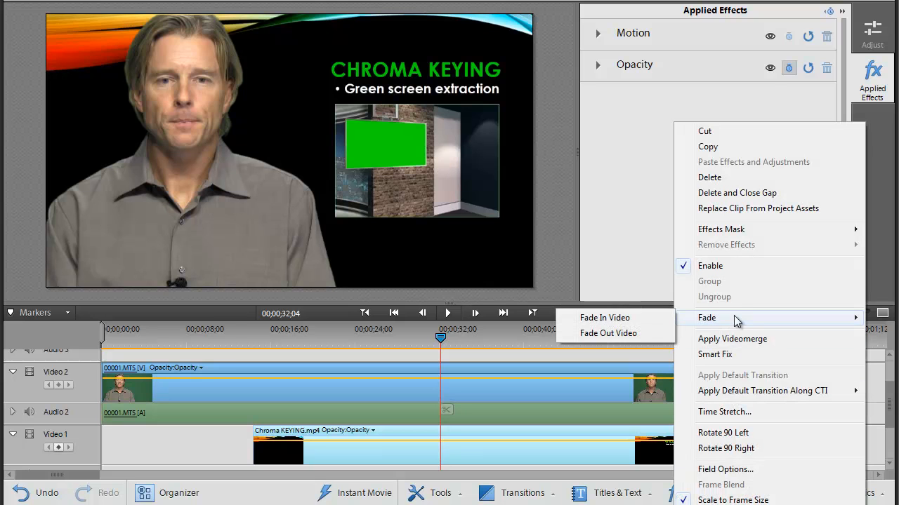
pyautogui.click(608, 333)
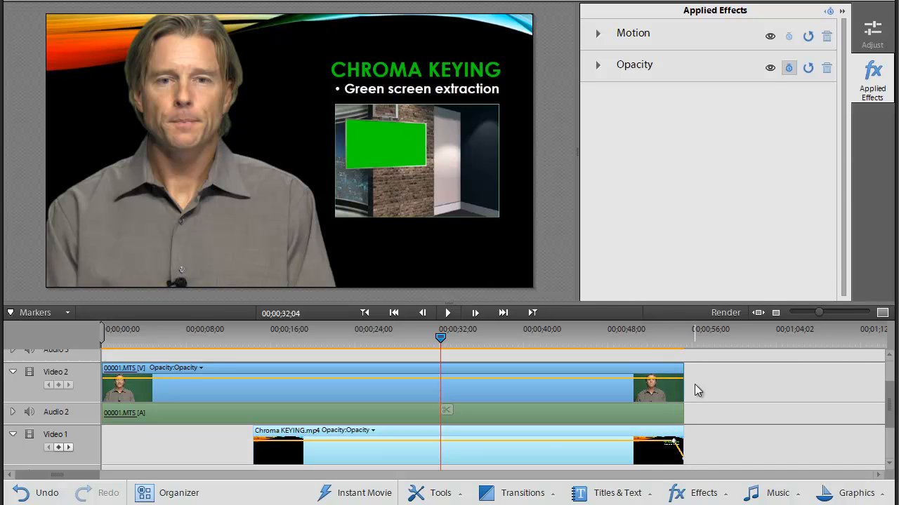
# Apply Fade Out Audio and Video to the presenter clip 00001.MTS on the Video 2 track.
pyautogui.rightClick(676, 380)
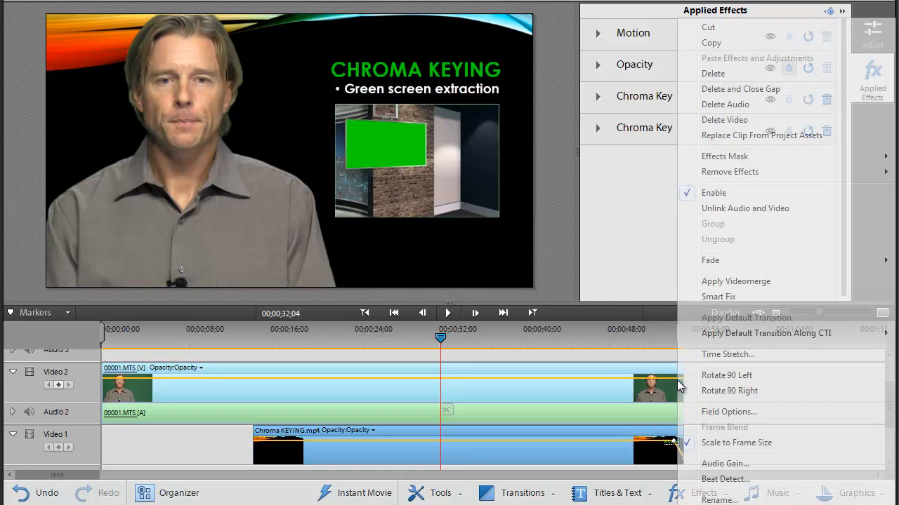
pyautogui.moveTo(716, 263)
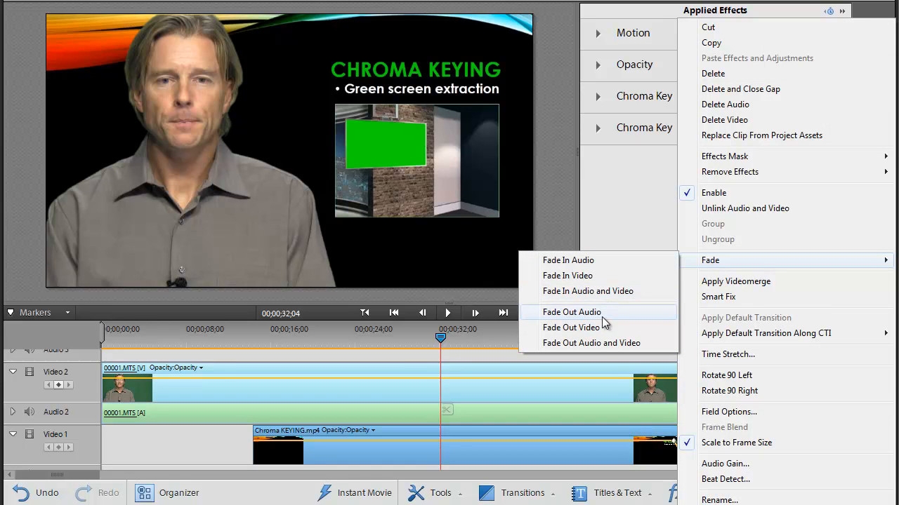
pyautogui.click(604, 344)
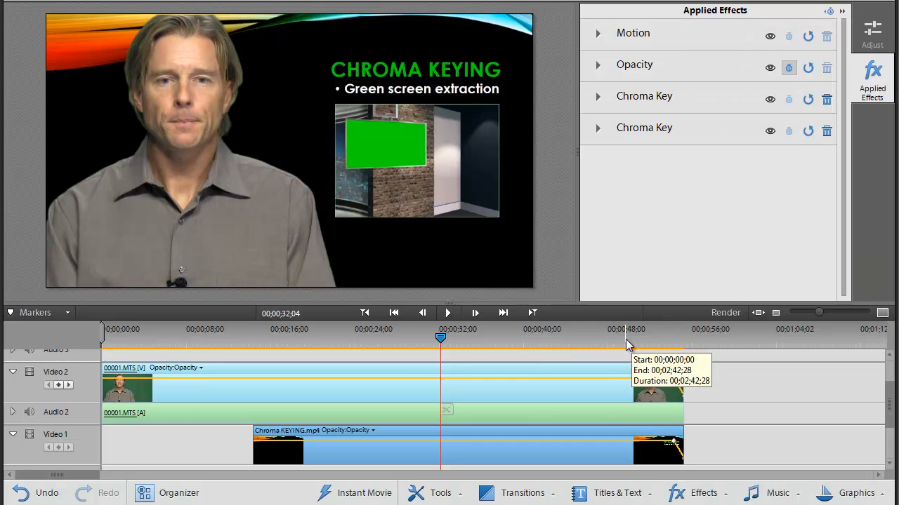
# Play the end of the composite from 00;00;51;27 to check the fade-out of both clips.
pyautogui.click(649, 336)
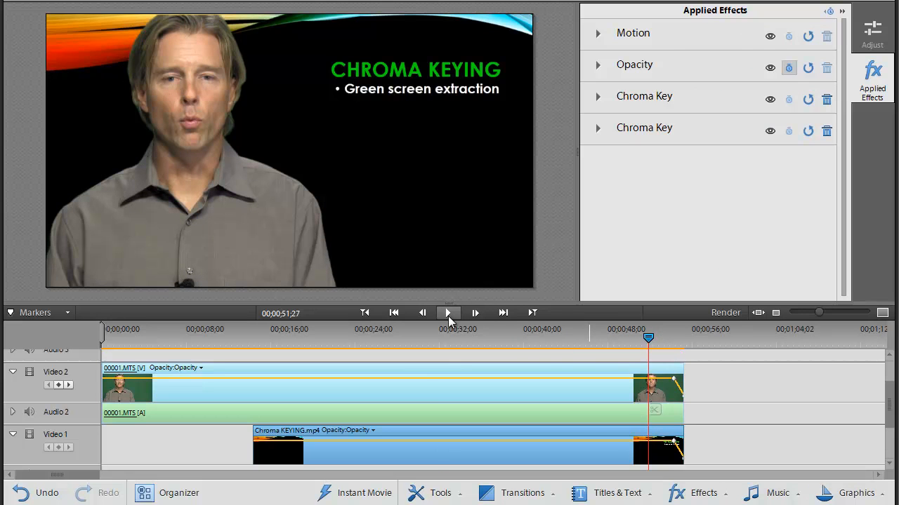
pyautogui.click(448, 313)
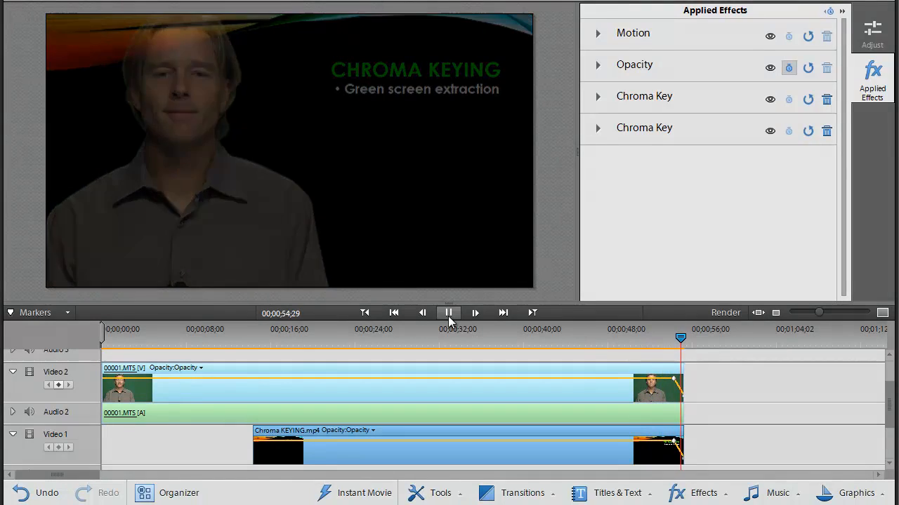
pyautogui.click(447, 313)
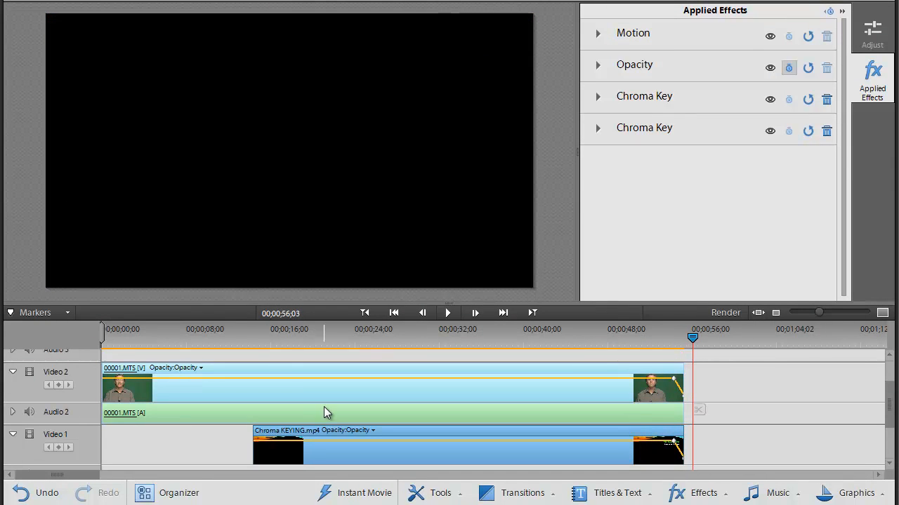
# At 00;00;23;12, switch the presenter clip's second Chroma Key effect off and back on to compare the raw and keyed footage.
pyautogui.click(348, 339)
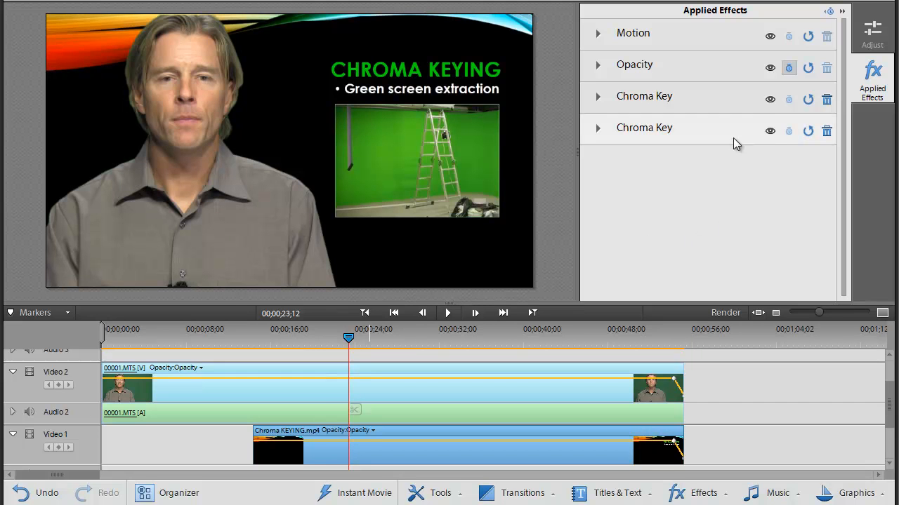
pyautogui.click(770, 130)
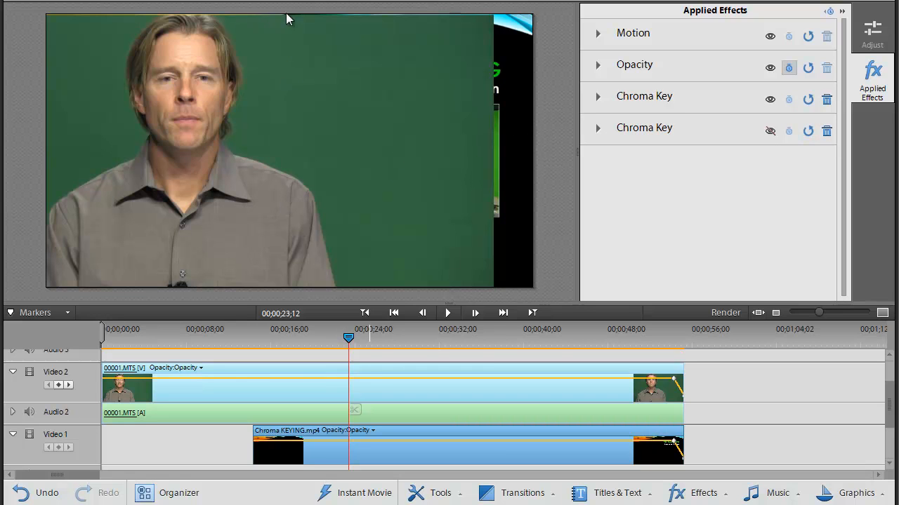
pyautogui.click(241, 165)
pyautogui.moveTo(241, 170); pyautogui.dragTo(241, 170)
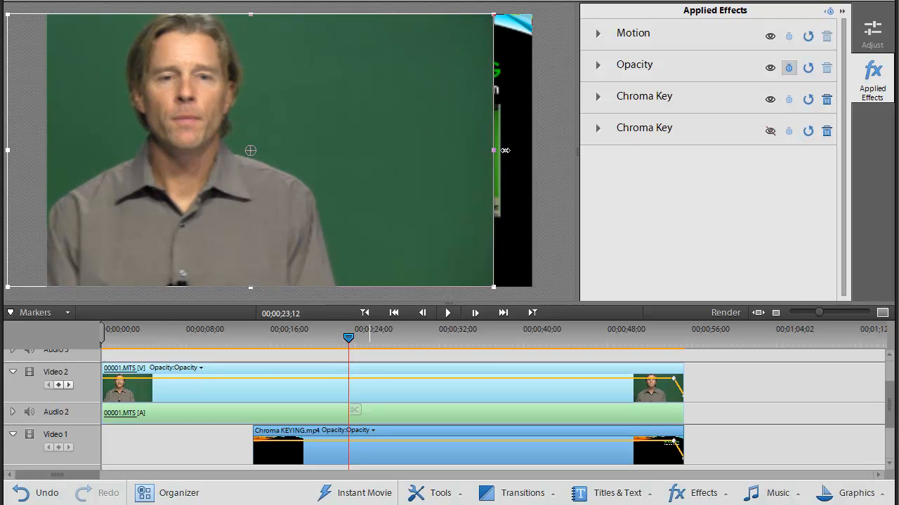
pyautogui.click(548, 159)
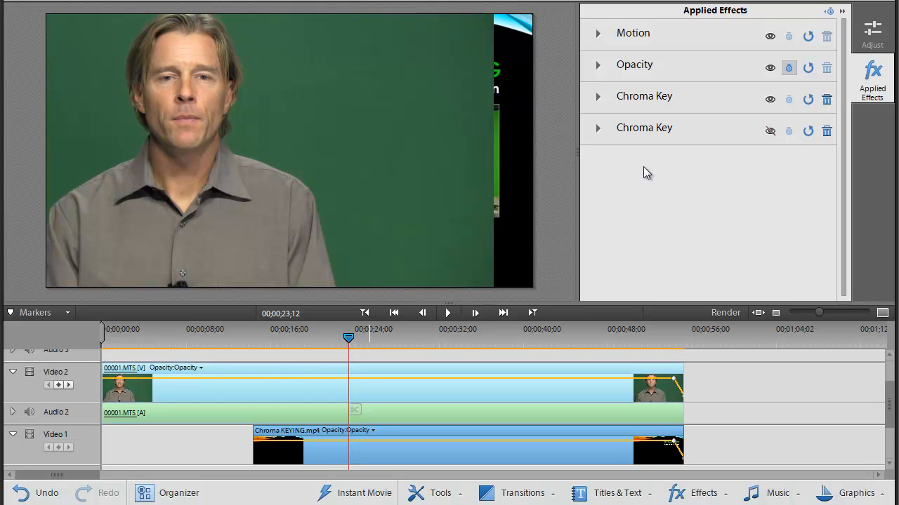
pyautogui.click(770, 131)
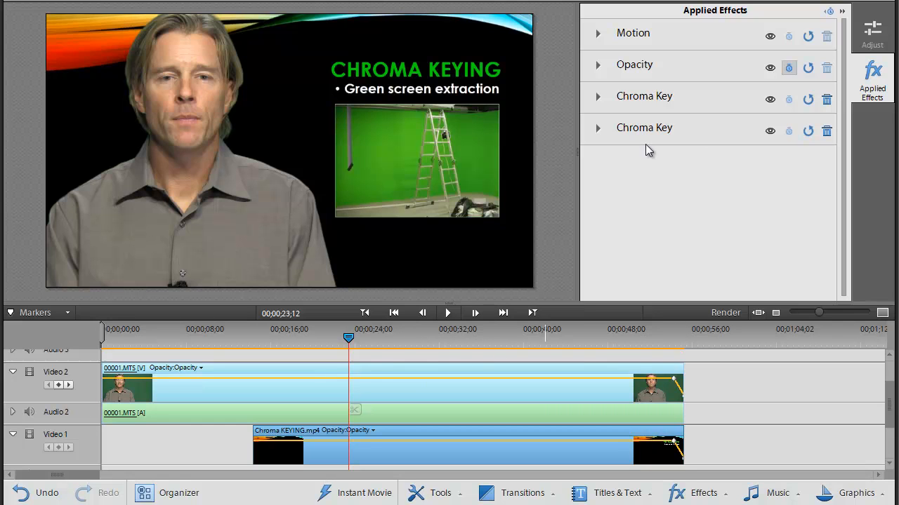
# Review the available Keying effects, including Green Screen Key, and expand the settings of the presenter clip's second Chroma Key effect.
pyautogui.click(708, 501)
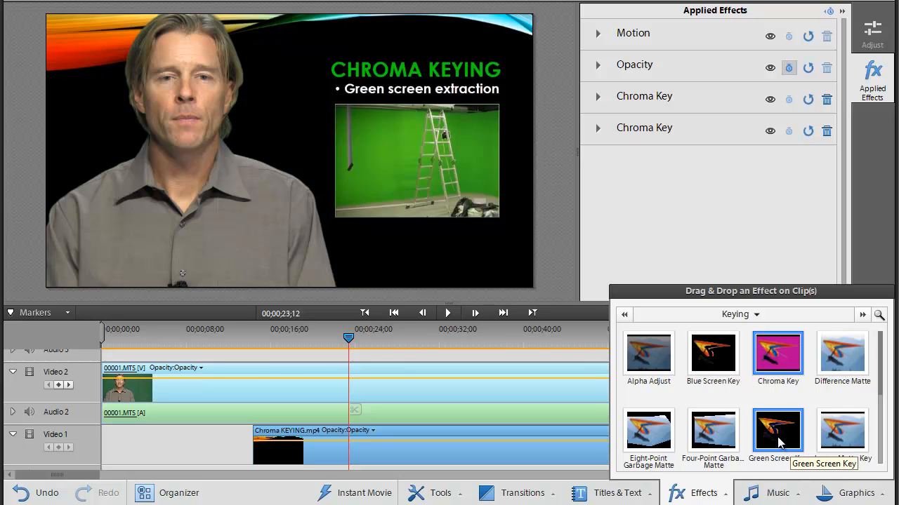
pyautogui.click(598, 133)
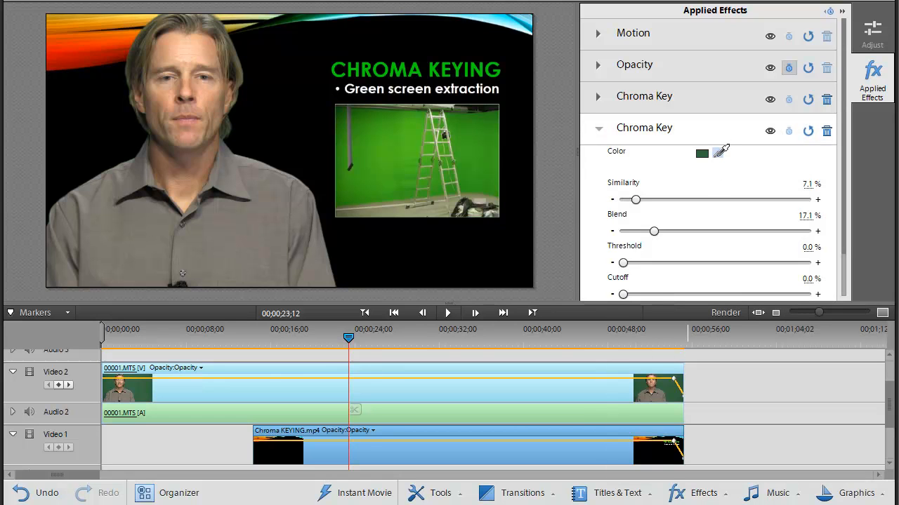